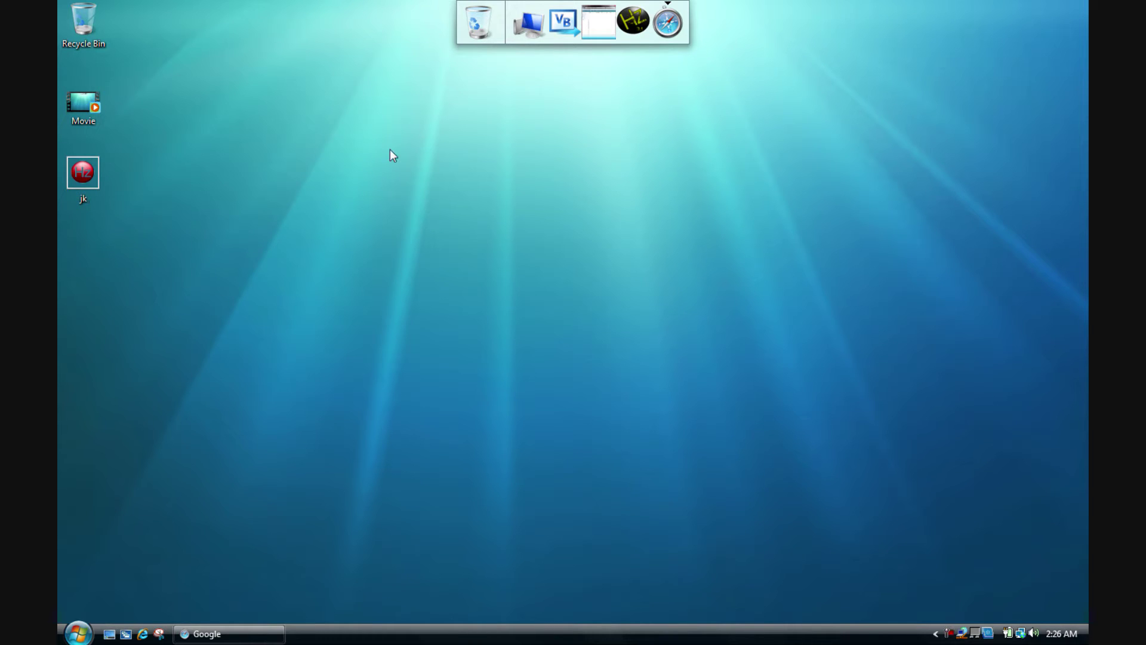
Step: Restore the Google browser window and go to the ConvertICO site via its bookmark
left_click_drag(390, 149, 615, 362)
left_click(231, 633)
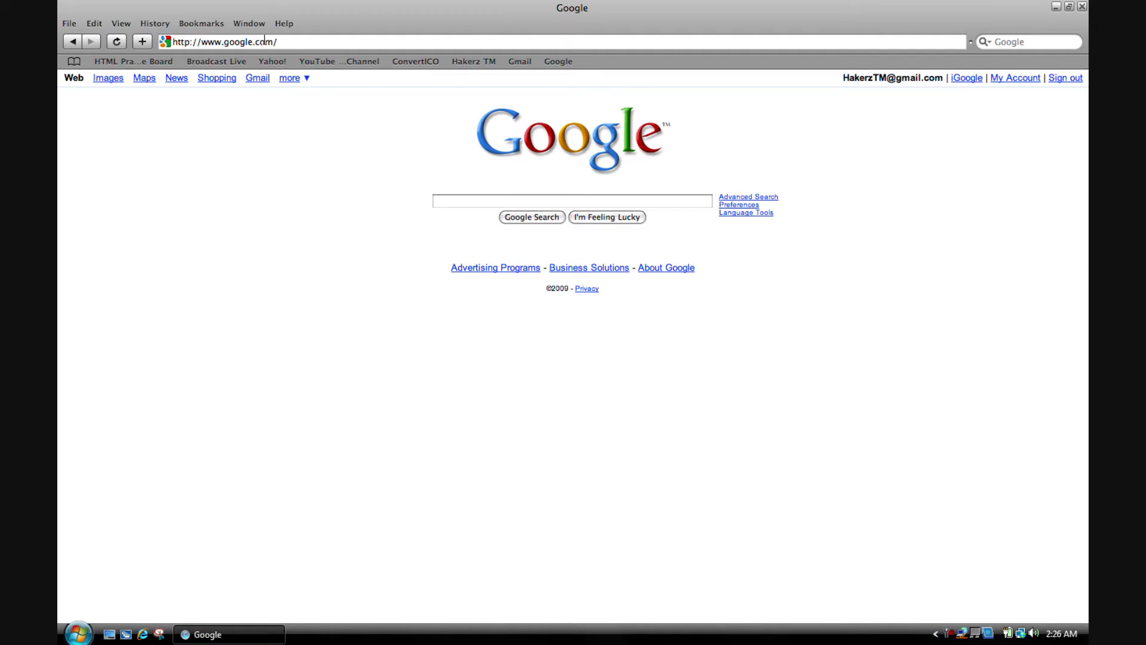
left_click(402, 62)
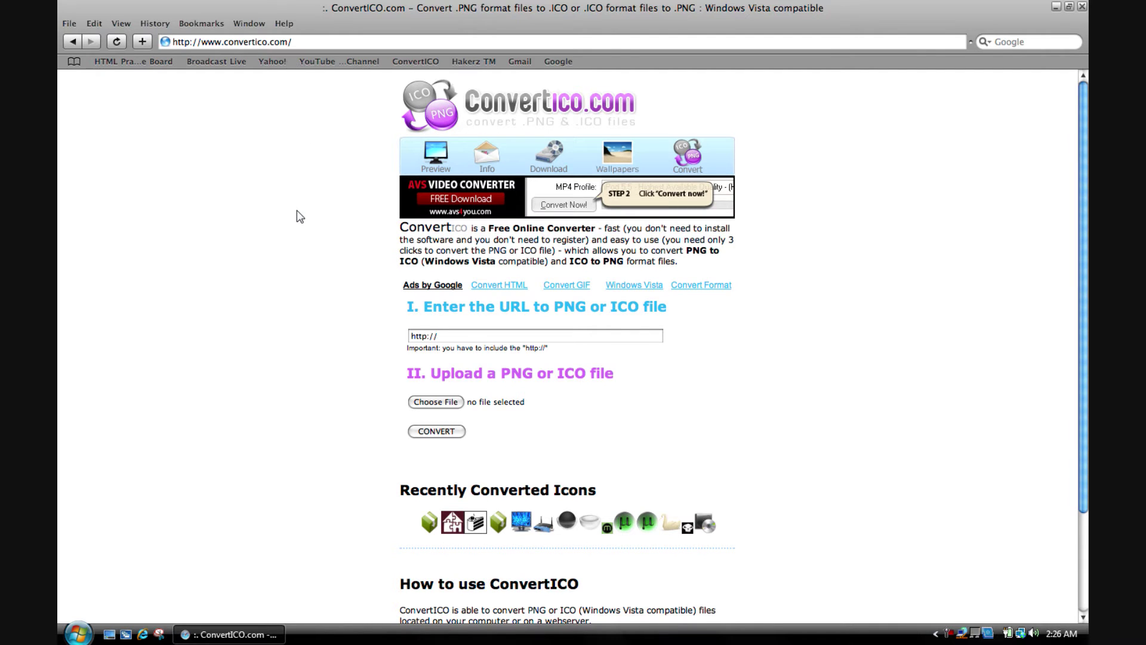
scroll(298, 215, "down", 2)
scroll(298, 215, "up", 2)
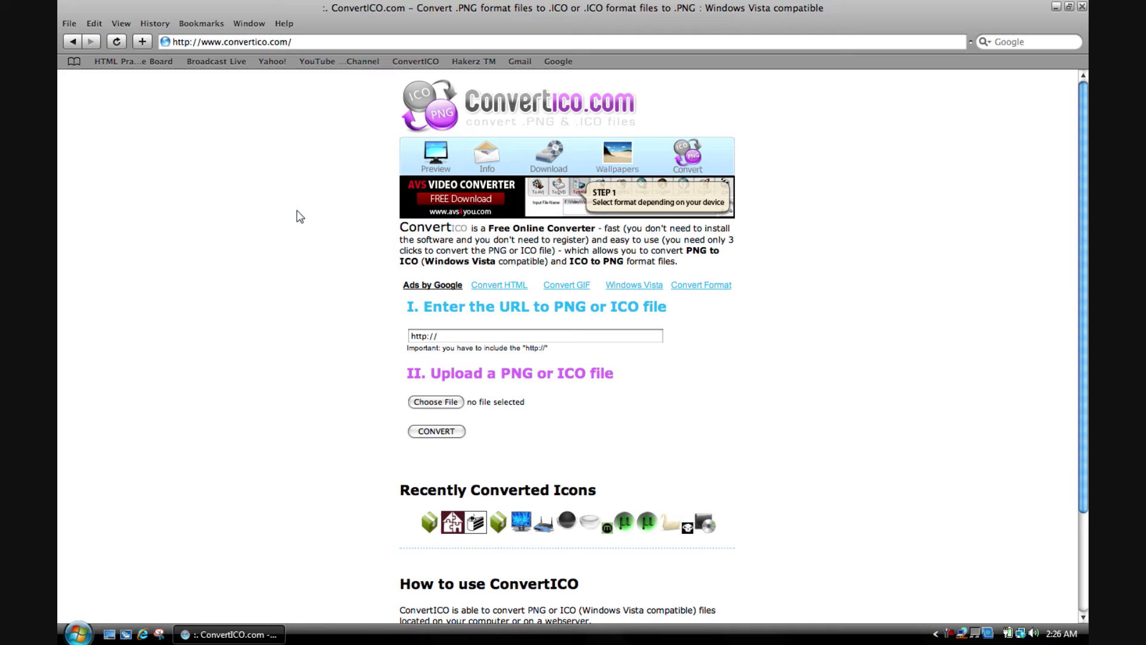
scroll(403, 372, "down", 2)
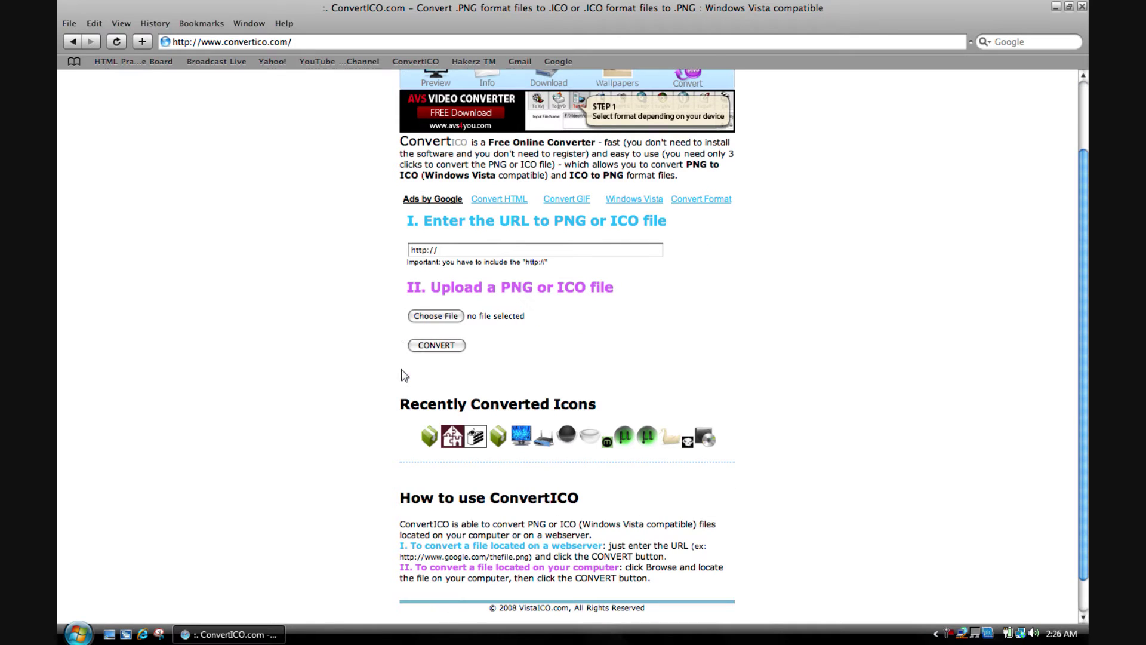
Step: Upload jk.png from the Desktop and convert it to an icon
left_click(426, 317)
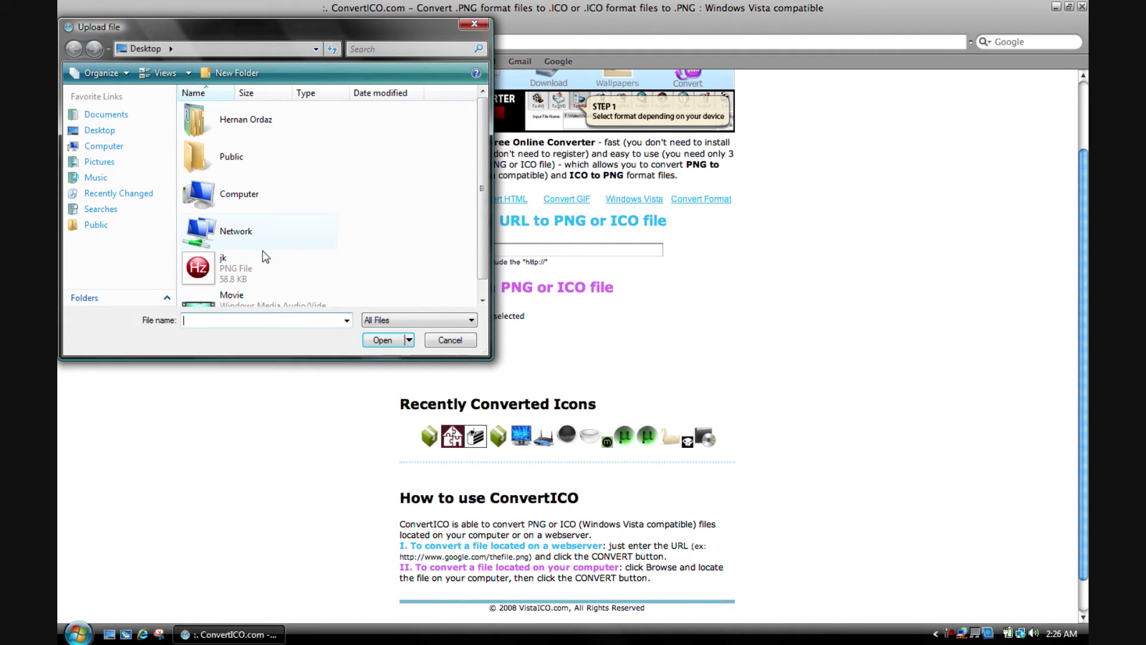
left_click(235, 268)
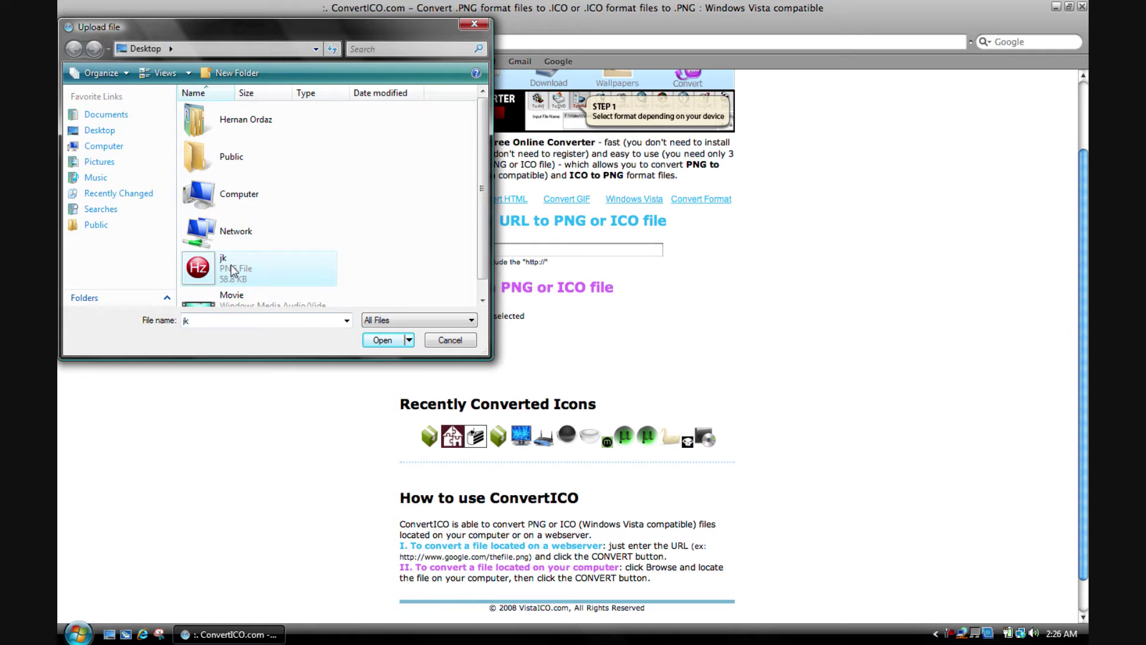
left_click(385, 341)
left_click(430, 350)
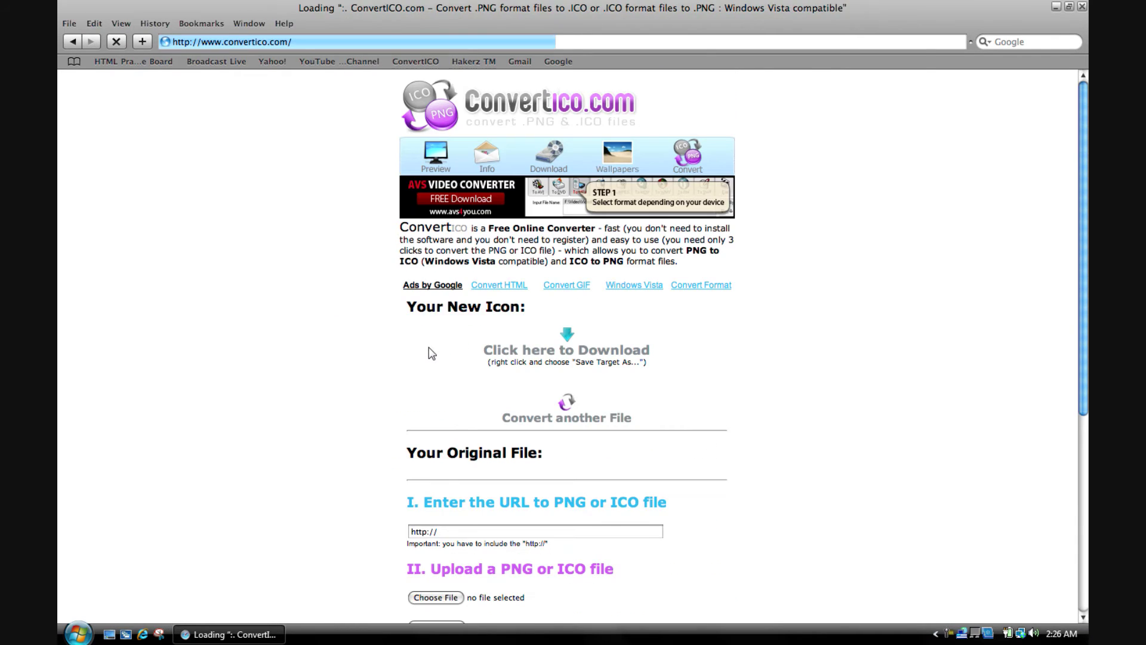
scroll(358, 285, "down", 2)
scroll(358, 285, "down", 1)
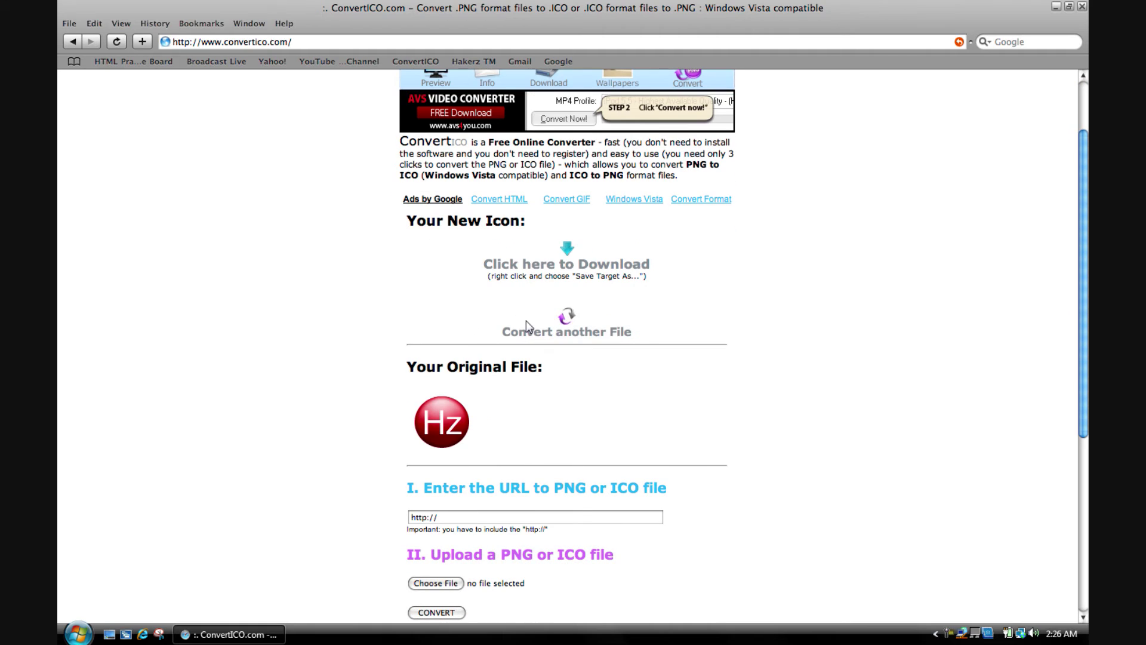
Step: Download the converted jk icon, save it to the Desktop, and close the preview
left_click(547, 266)
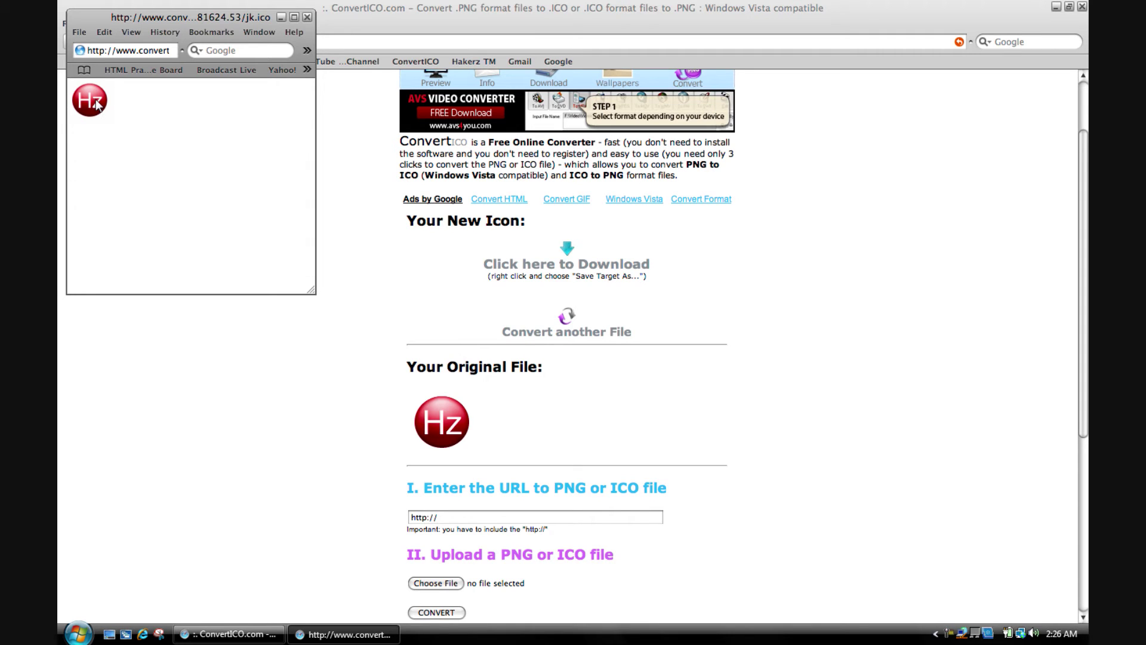
right_click(96, 100)
left_click(141, 154)
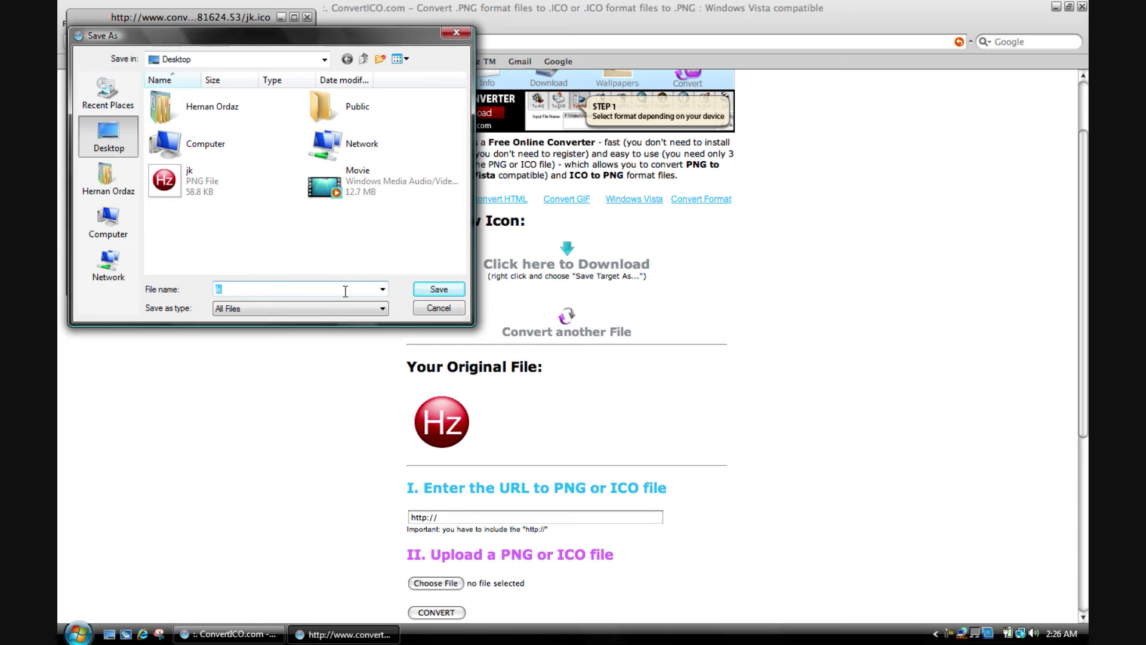
left_click(433, 288)
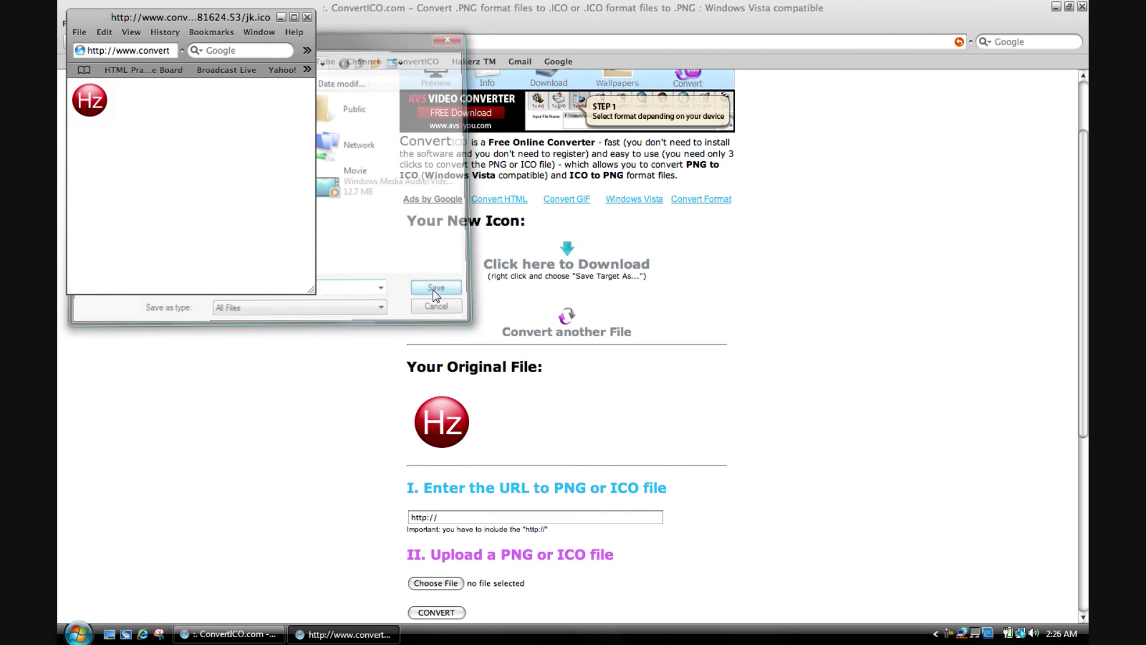
left_click(307, 16)
Step: Close the browser, drop the jk PNG into the Recycle Bin, and move the icon mid-desktop
left_click(1081, 6)
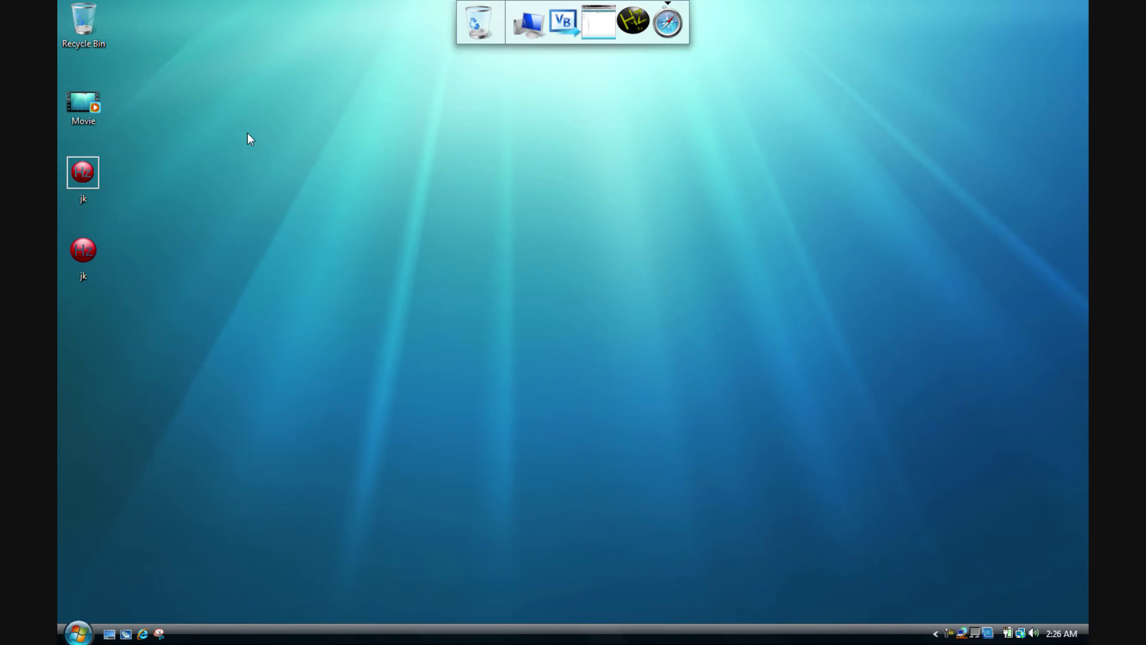
left_click_drag(85, 172, 90, 25)
left_click_drag(99, 245, 479, 173)
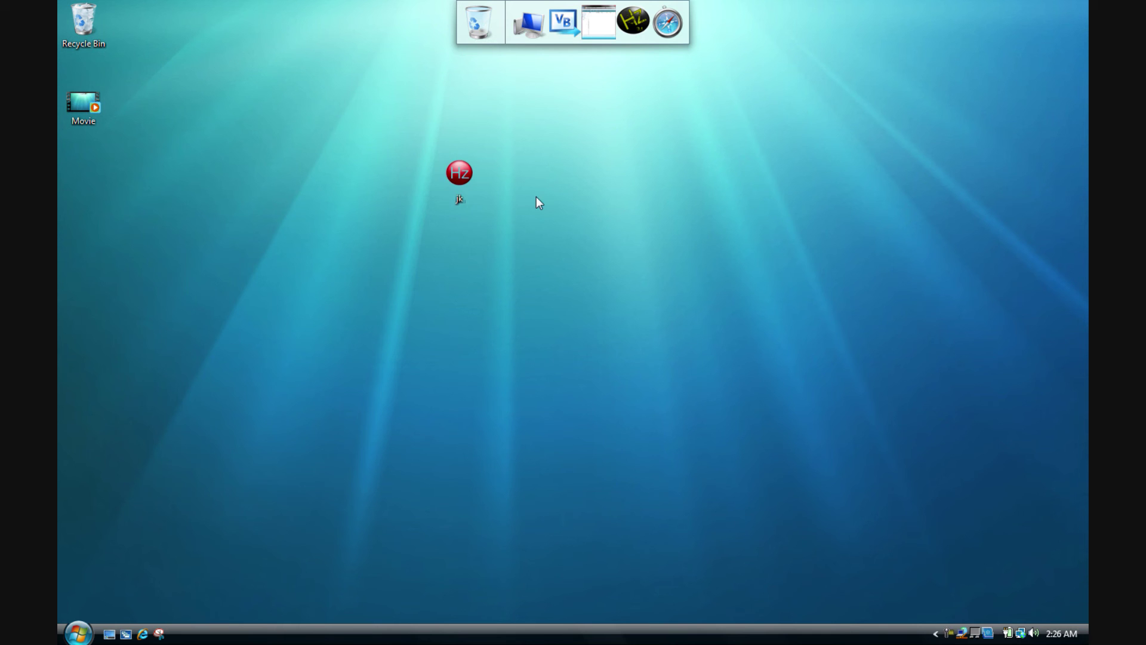
Step: Confirm the jk icon is a 64x64 icon file and move it back under Movie
left_click(472, 185)
left_click_drag(373, 259, 391, 257)
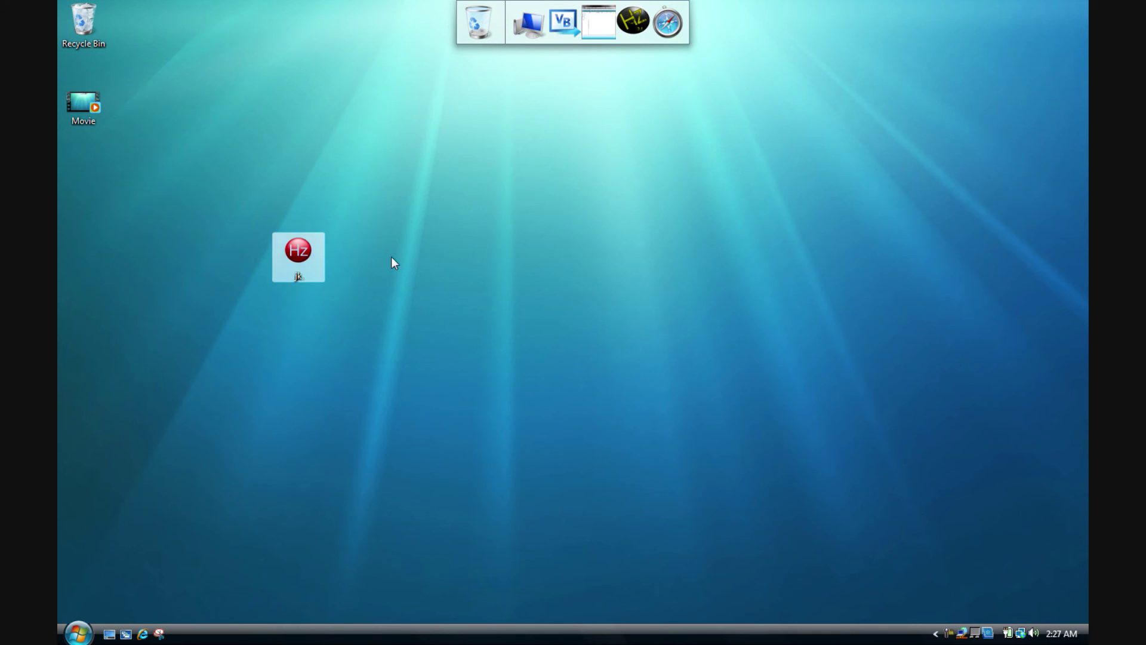
left_click_drag(300, 259, 409, 182)
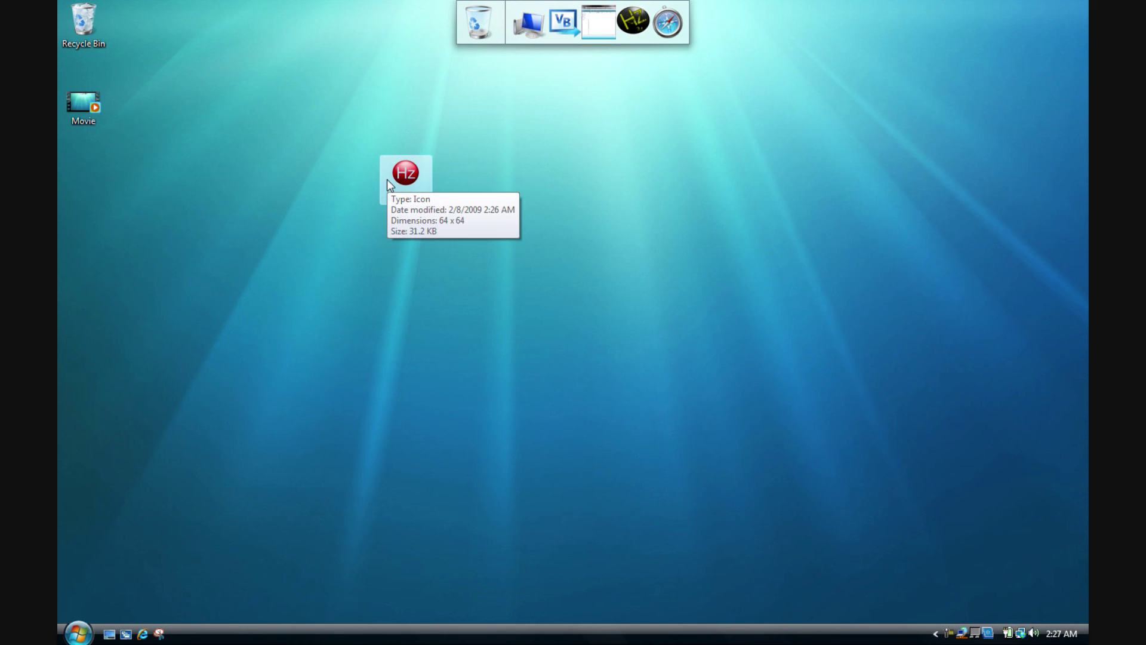
left_click_drag(401, 177, 58, 175)
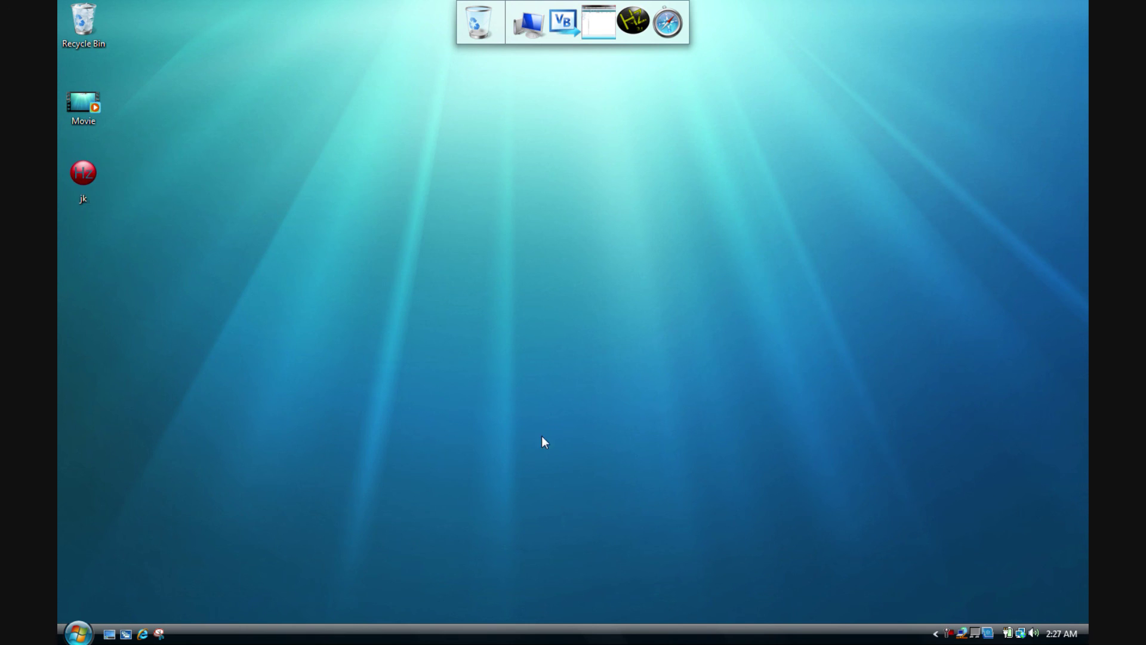